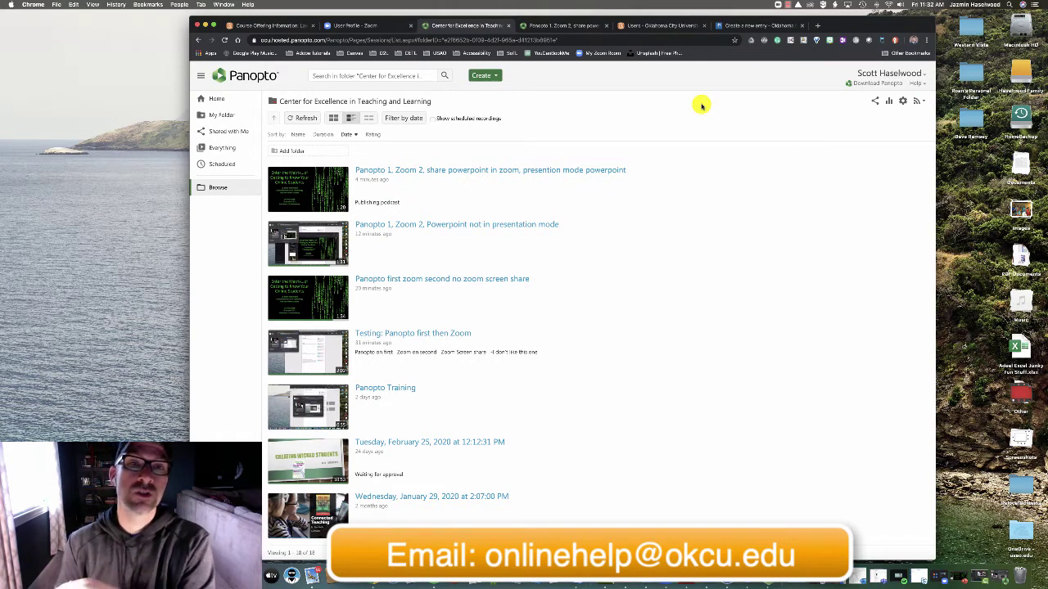
# Launch Panopto's recorder for a new session in the Center for Excellence in Teaching and Learning folder.
pyautogui.click(485, 75)
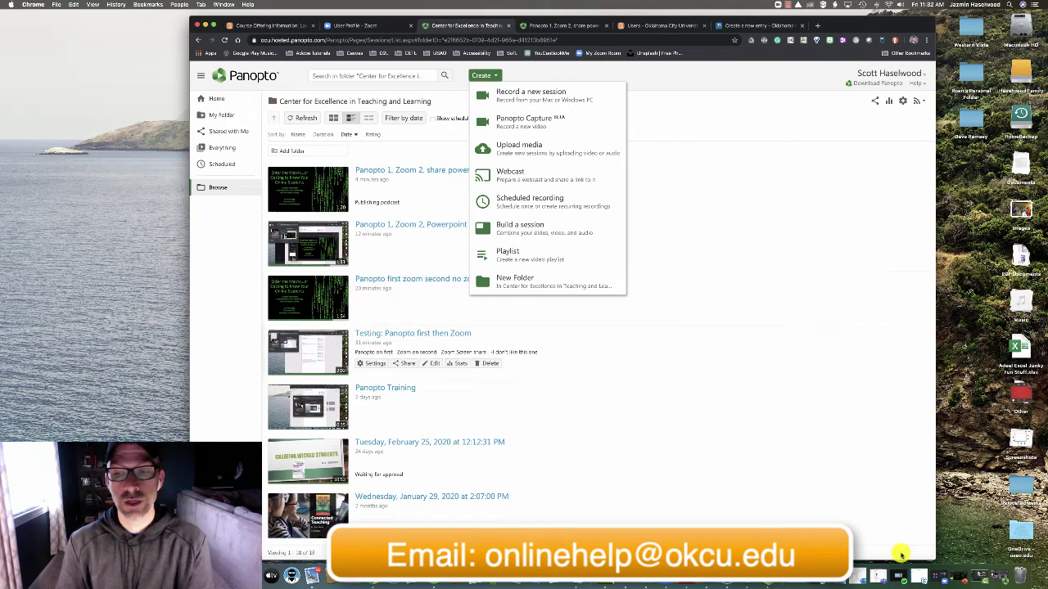
pyautogui.click(998, 577)
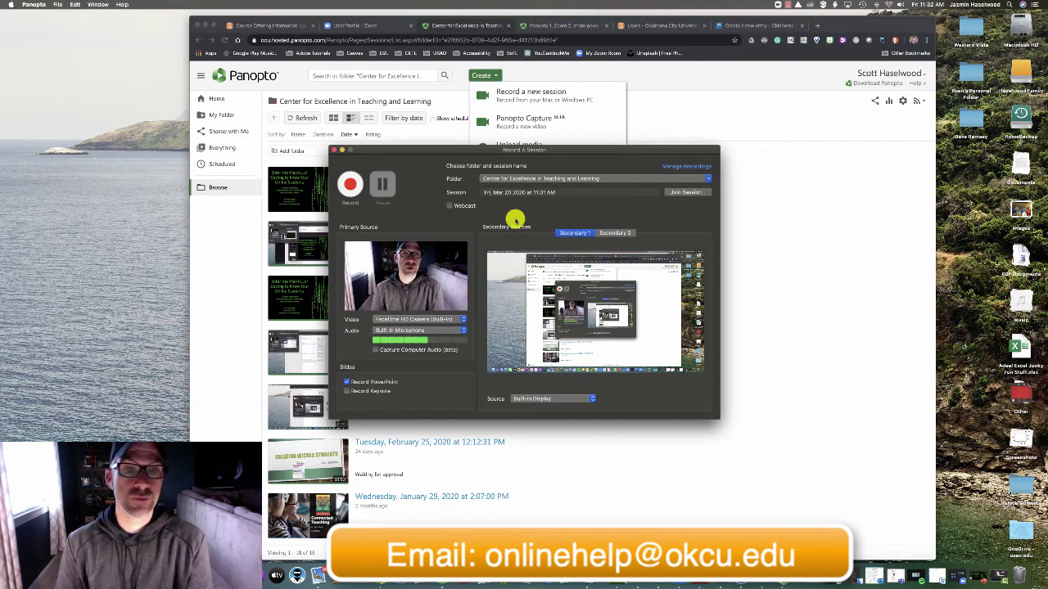
# Keep the date-and-time session name and enable Record PowerPoint for slide capture.
pyautogui.click(529, 192)
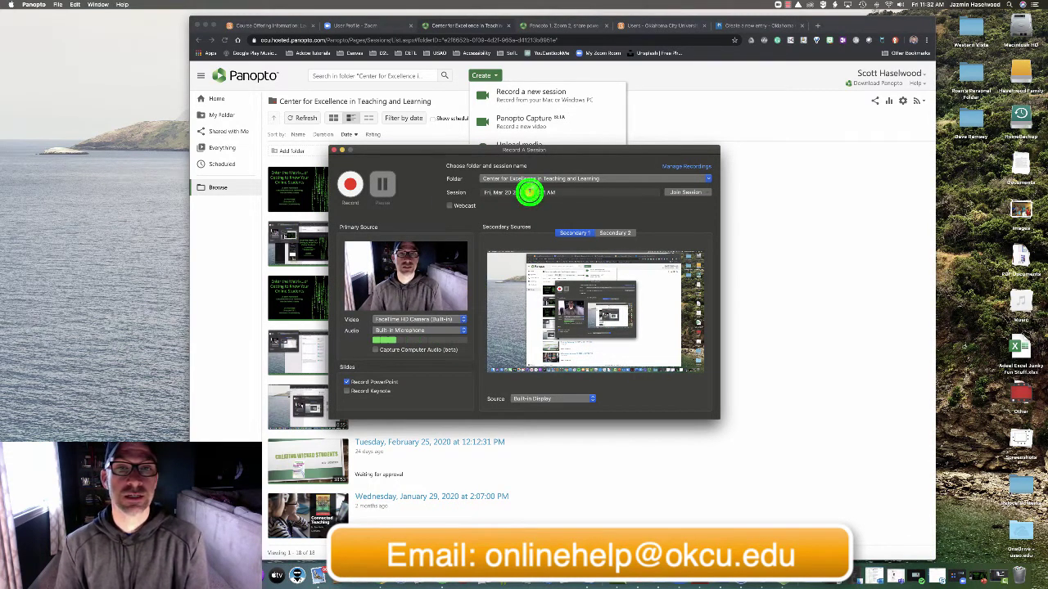
pyautogui.click(572, 191)
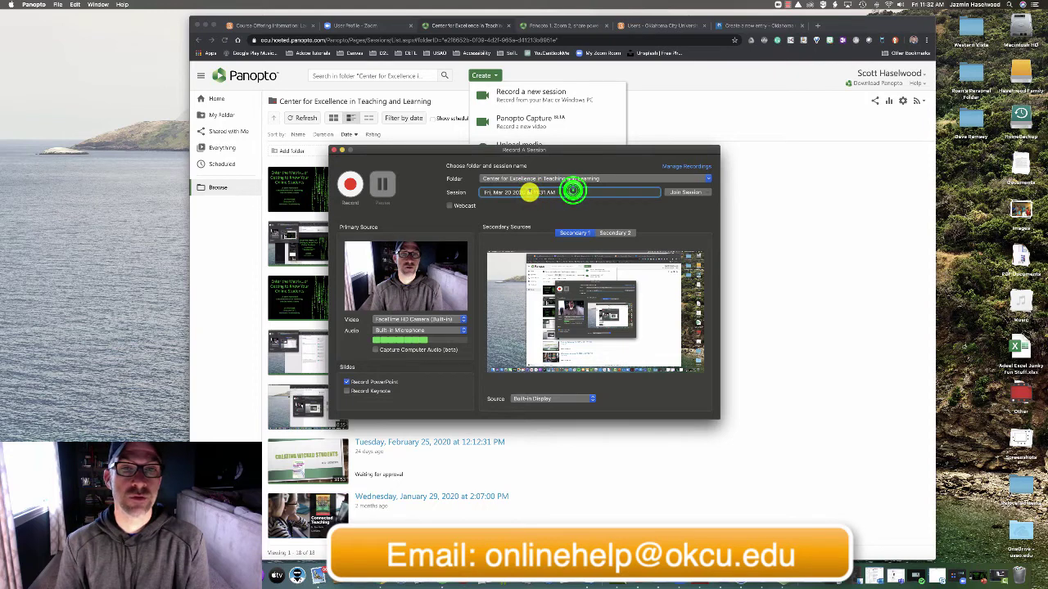
pyautogui.moveTo(568, 191); pyautogui.dragTo(482, 189)
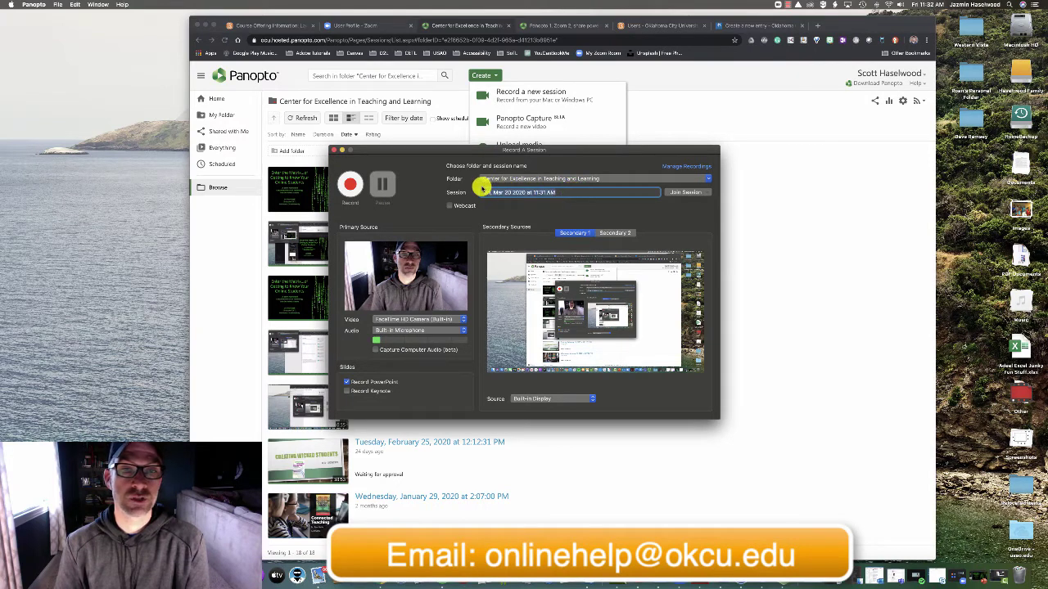
pyautogui.click(348, 381)
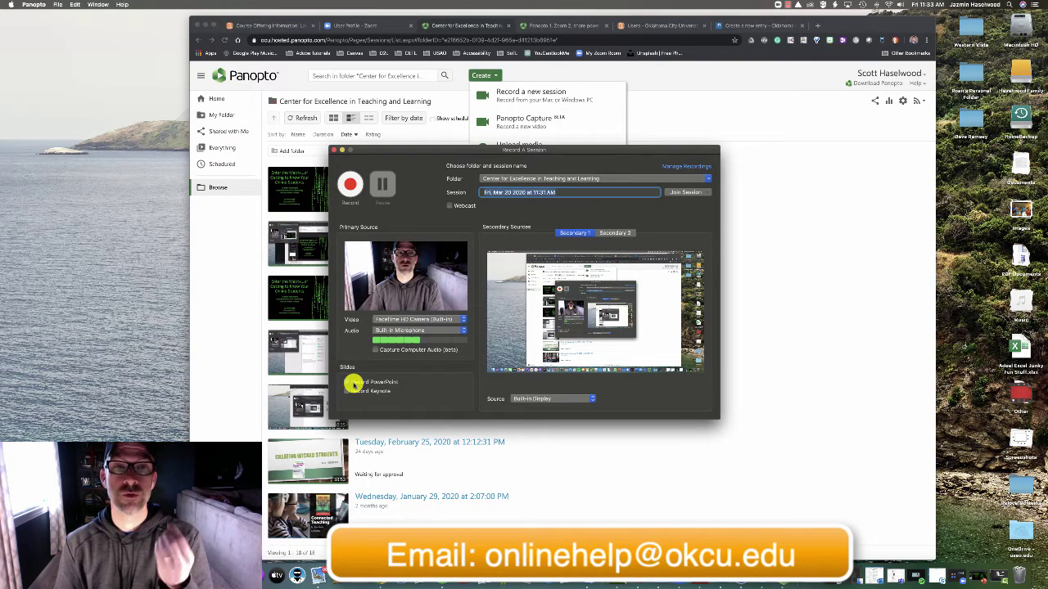
pyautogui.click(348, 383)
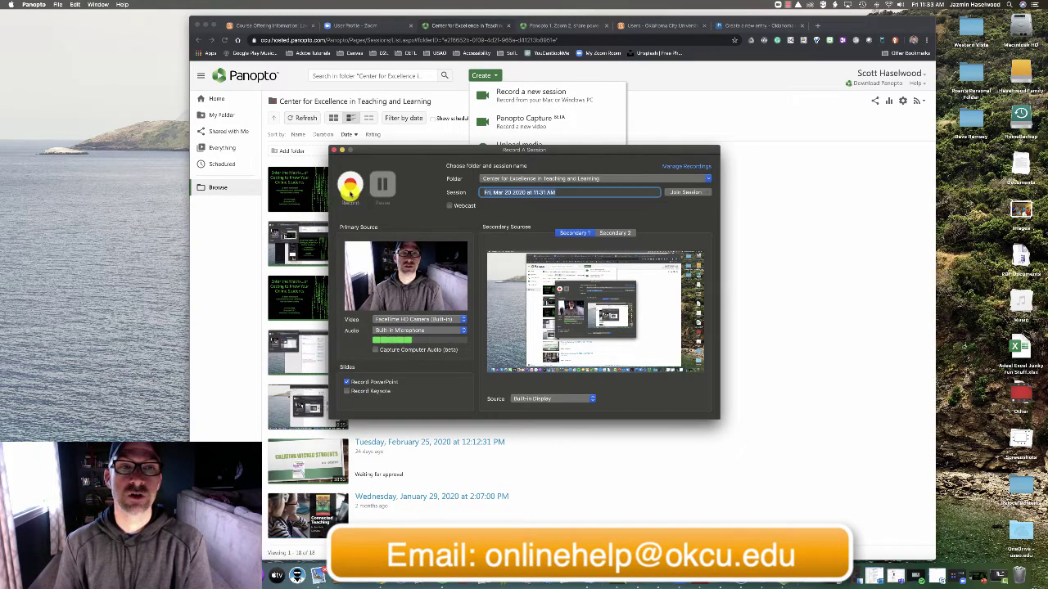
# Start the Panopto recording and bring the 'Enter the Matrix' PowerPoint presentation forward.
pyautogui.click(349, 190)
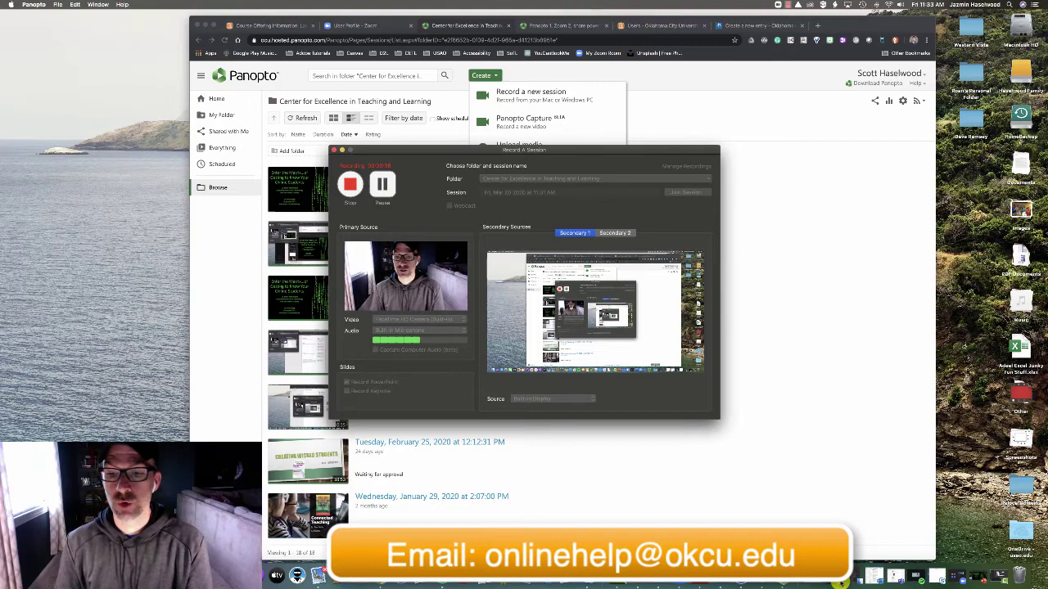
pyautogui.click(979, 577)
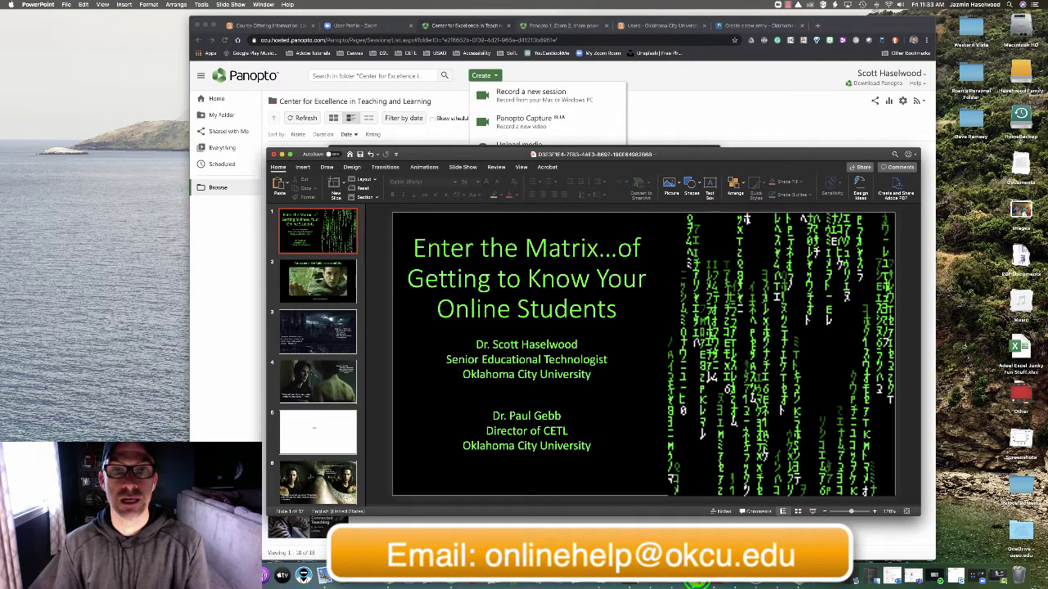
# Bring Zoom's home window to the front over the PowerPoint presentation.
pyautogui.click(978, 577)
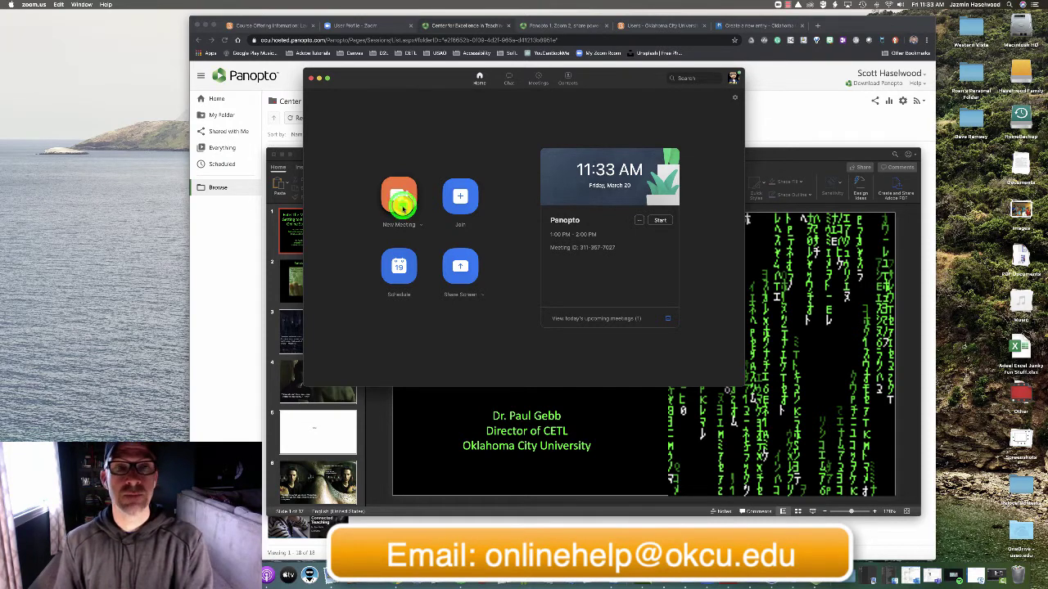
# Start a new Zoom meeting with computer audio and bring up the screen-sharing choices.
pyautogui.click(400, 197)
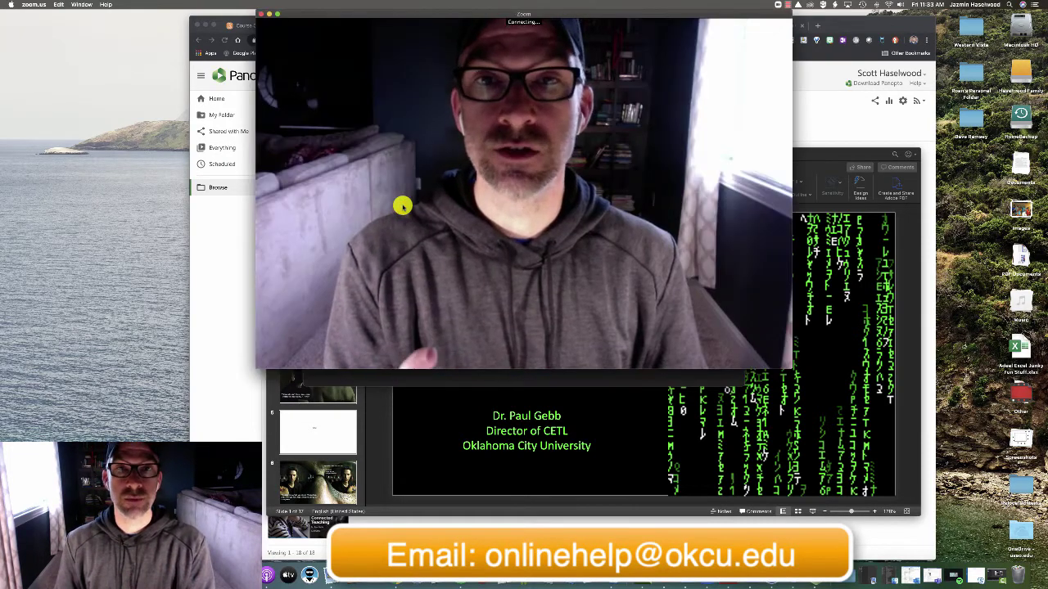
pyautogui.click(524, 186)
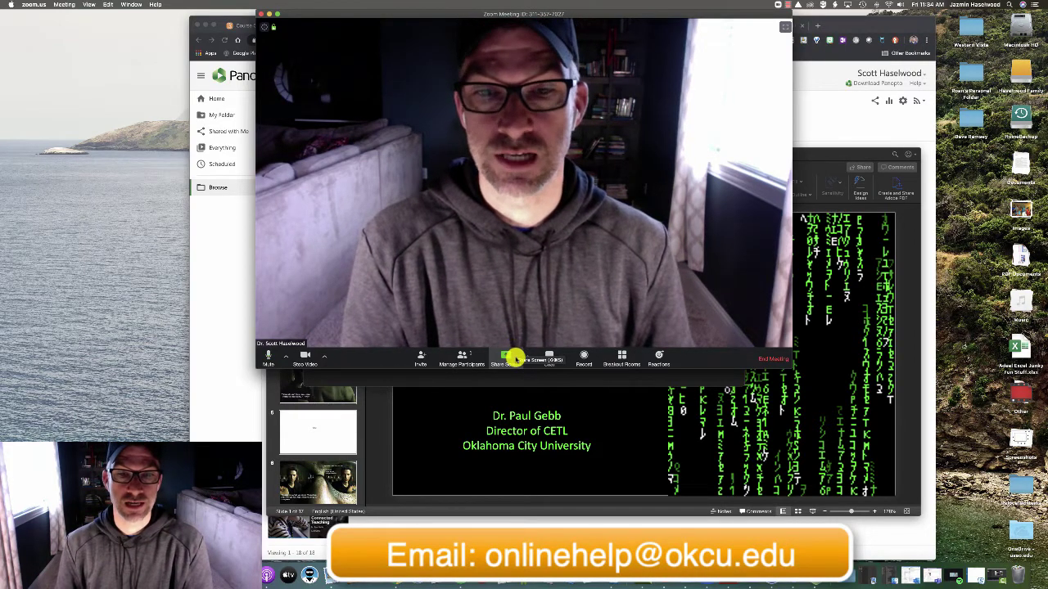
pyautogui.click(509, 358)
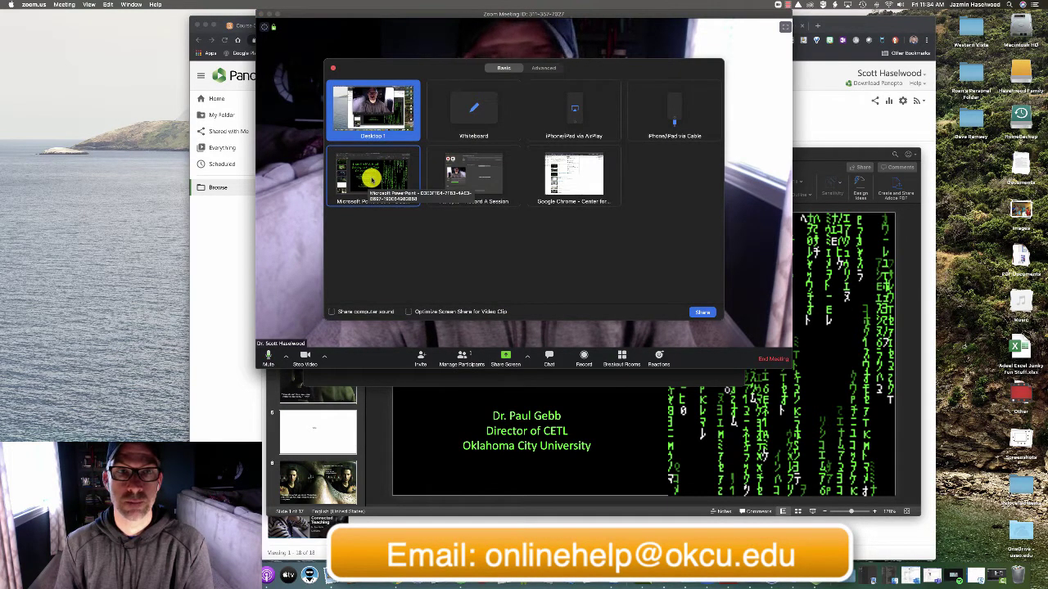
# Share the Microsoft PowerPoint window in the Zoom meeting.
pyautogui.click(372, 177)
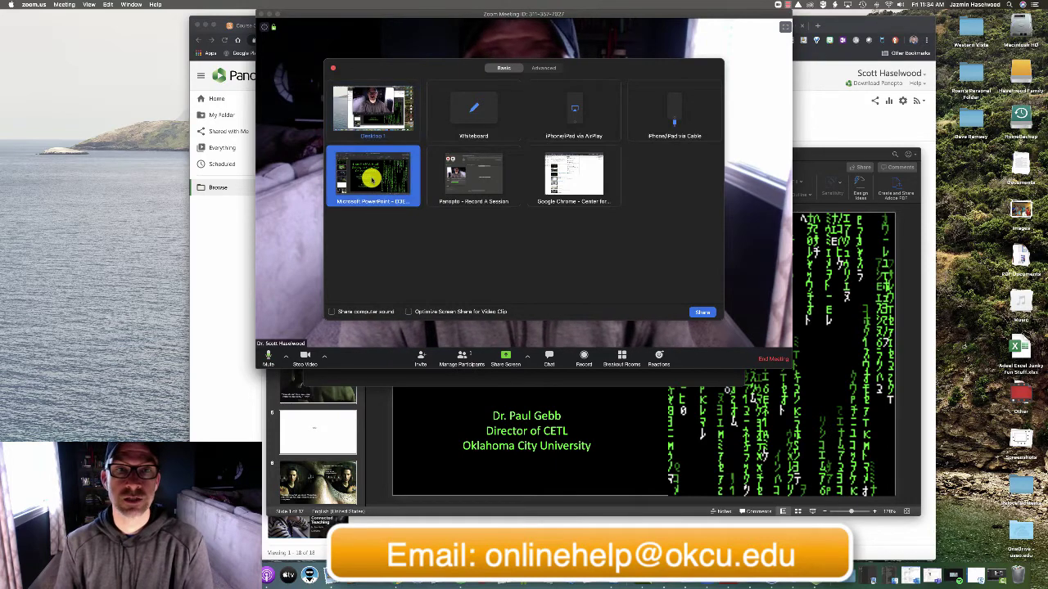
pyautogui.click(701, 314)
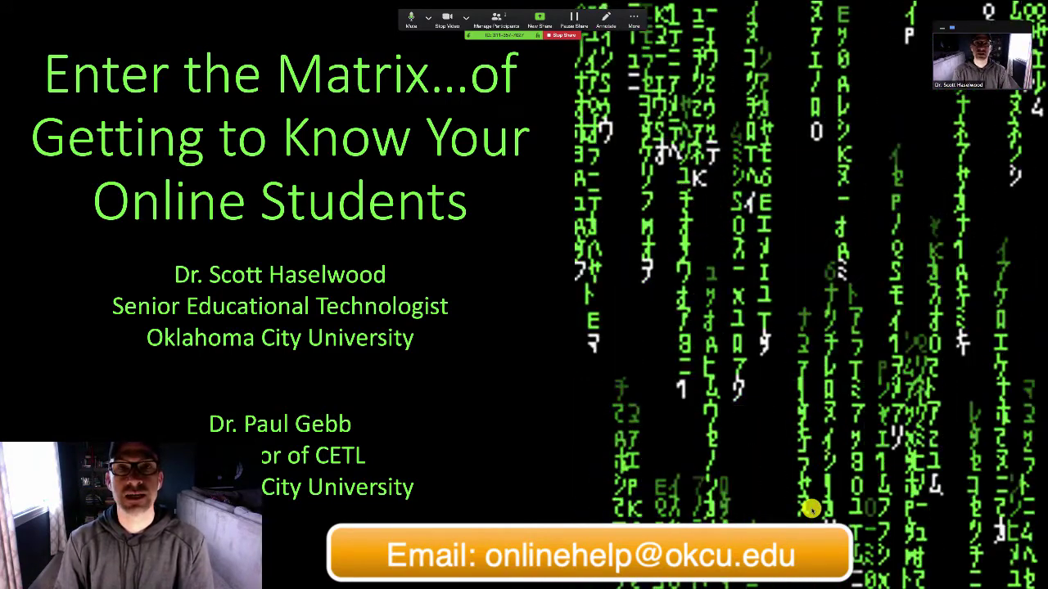
# Advance through the slides to 'Do you believe it now, Trinity?', then exit the slideshow.
pyautogui.press('Right')
pyautogui.press('Right')
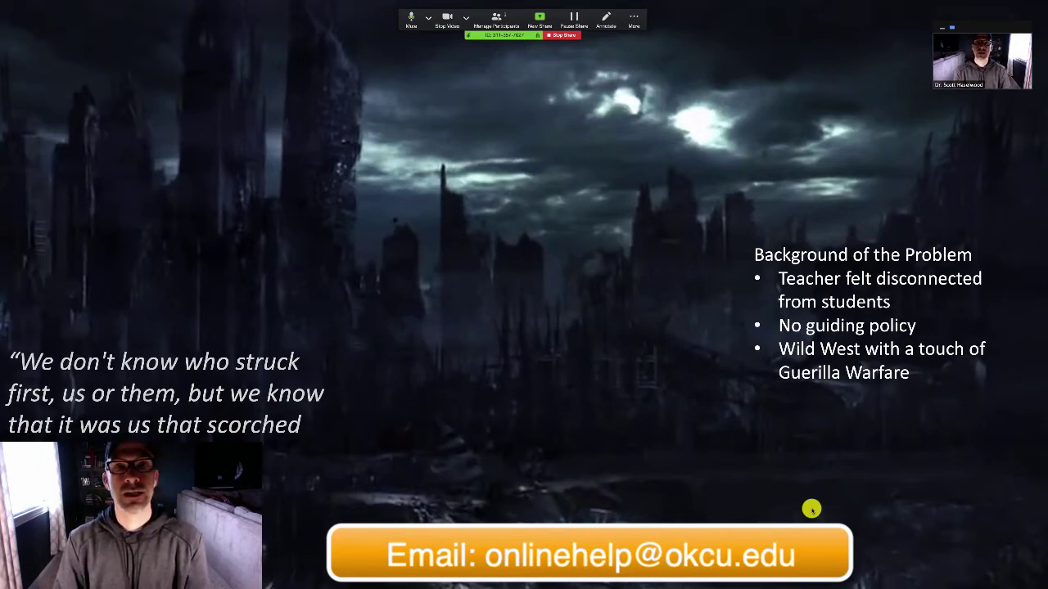
pyautogui.press('Right')
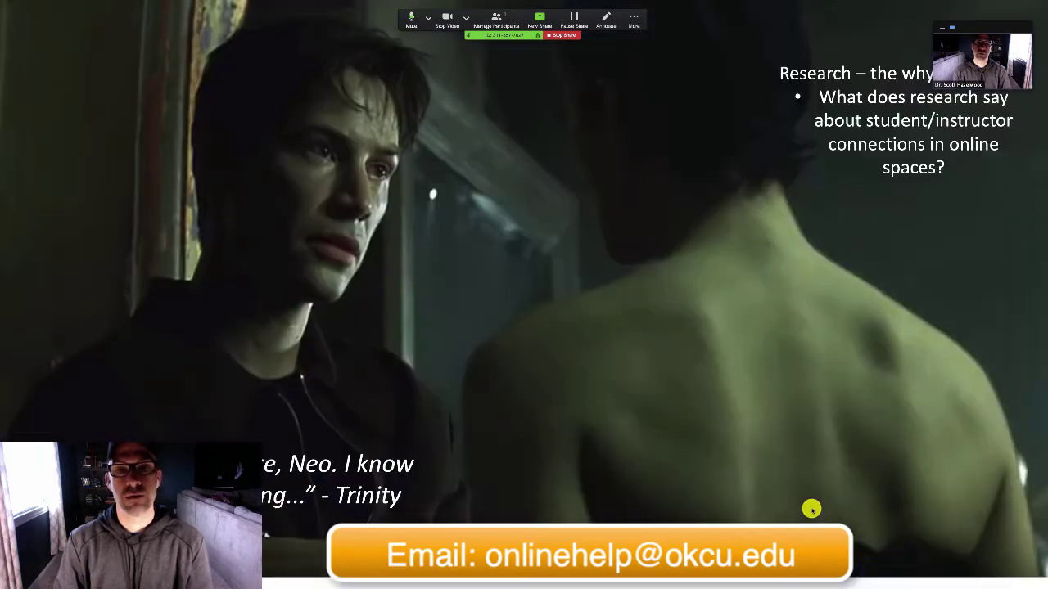
pyautogui.press('Right')
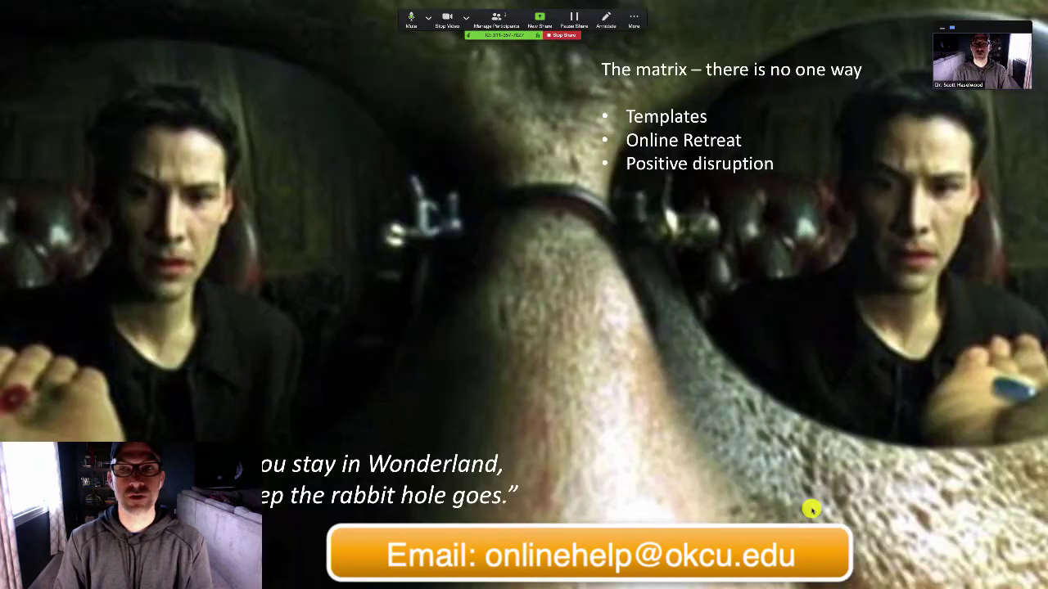
pyautogui.press('Right')
pyautogui.press('Right')
pyautogui.press('Right')
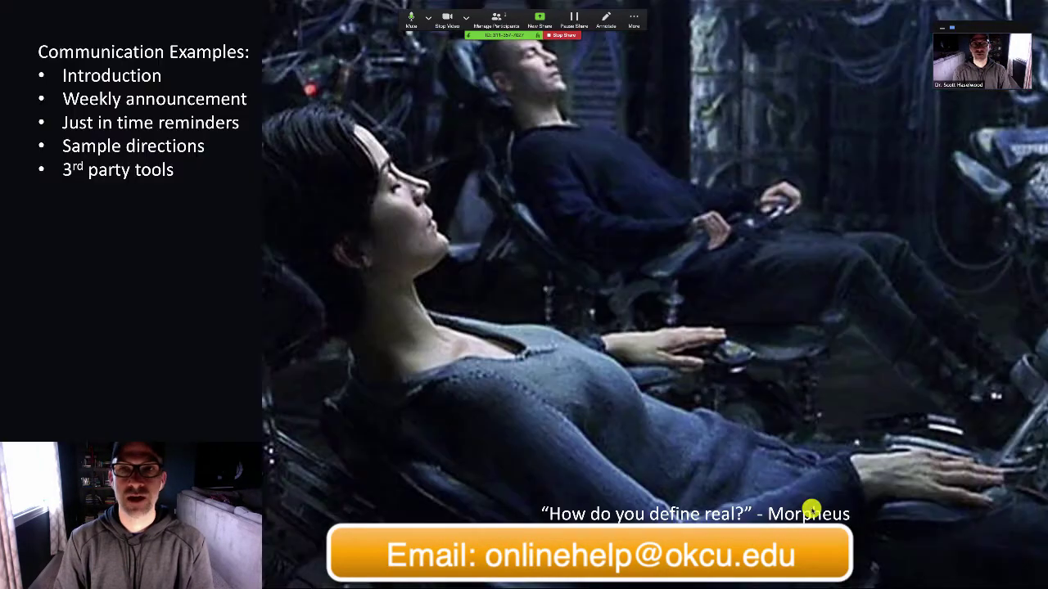
pyautogui.press('Right')
pyautogui.press('Right')
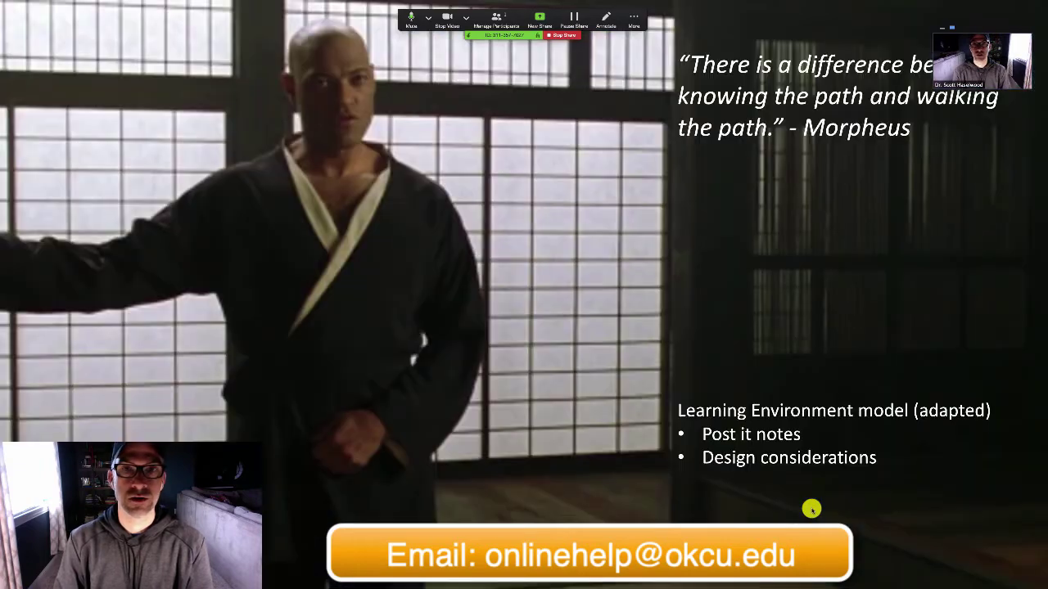
pyautogui.press('Right')
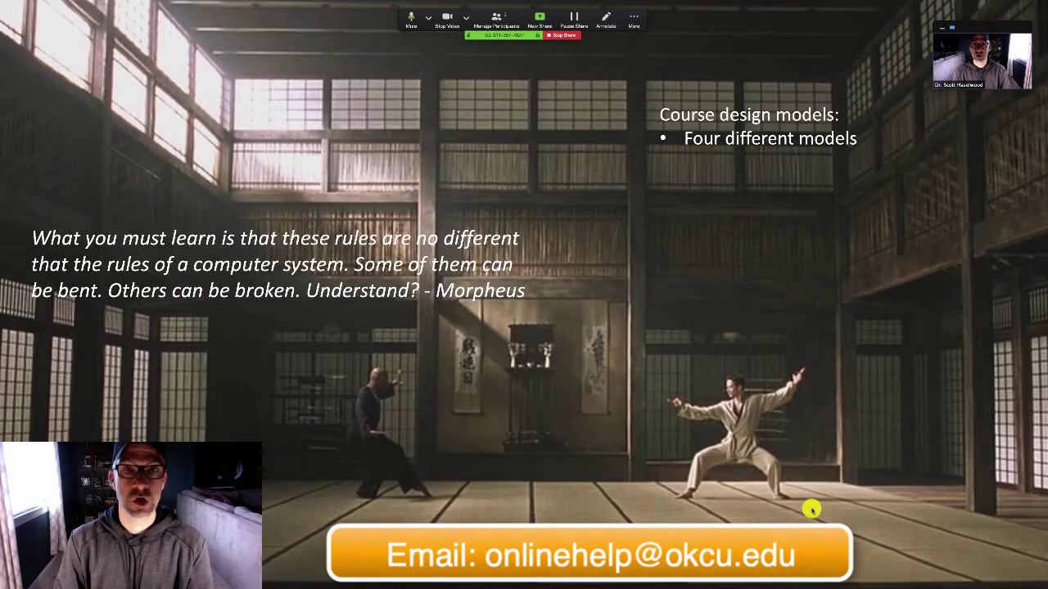
pyautogui.press('Right')
pyautogui.press('Right')
pyautogui.press('Right')
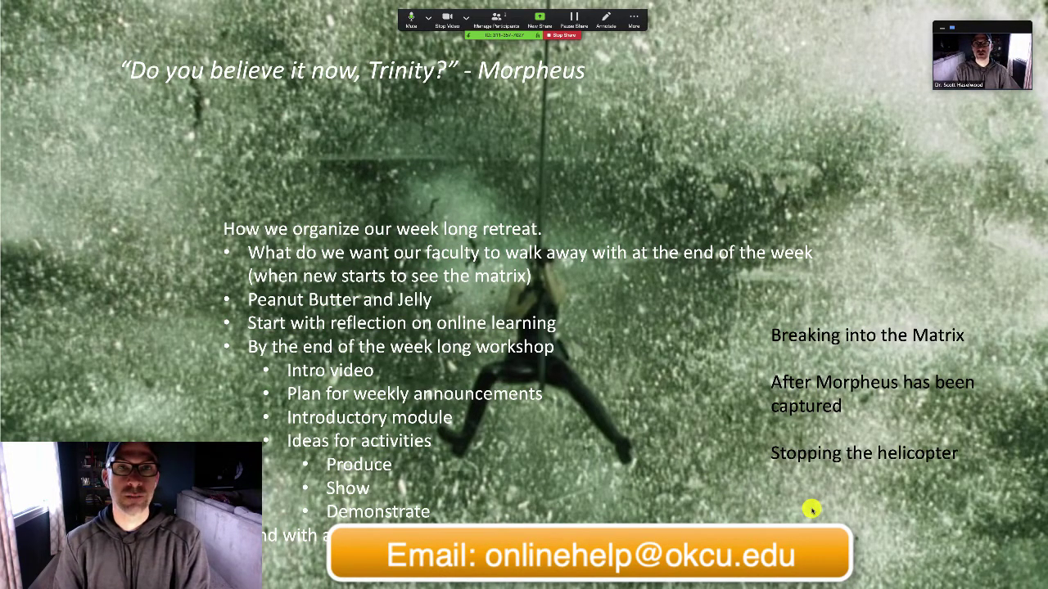
pyautogui.press('Escape')
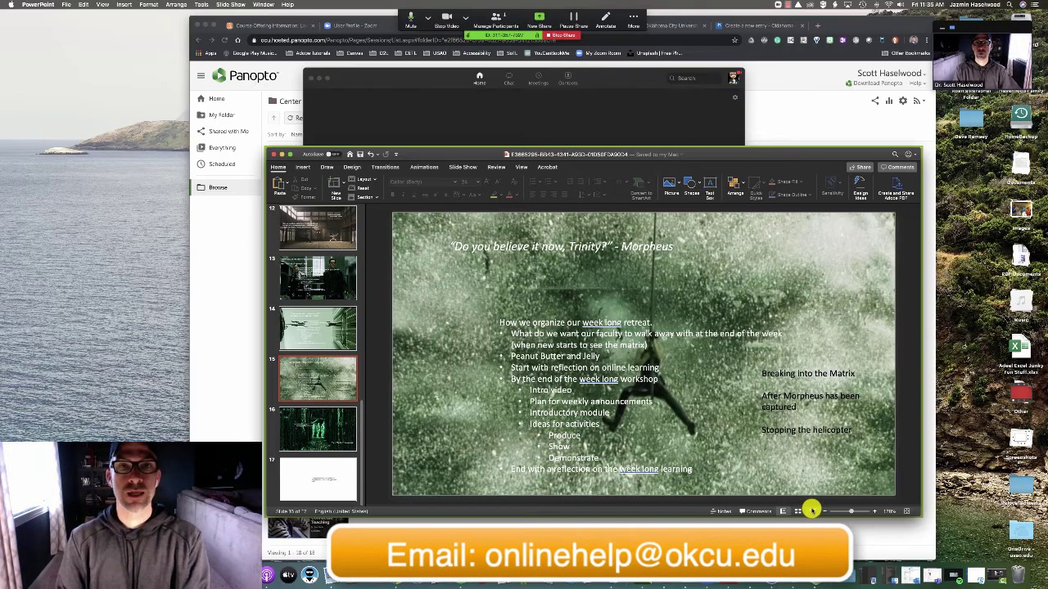
# Stop sharing the PowerPoint window and end the Zoom meeting for all participants.
pyautogui.click(560, 37)
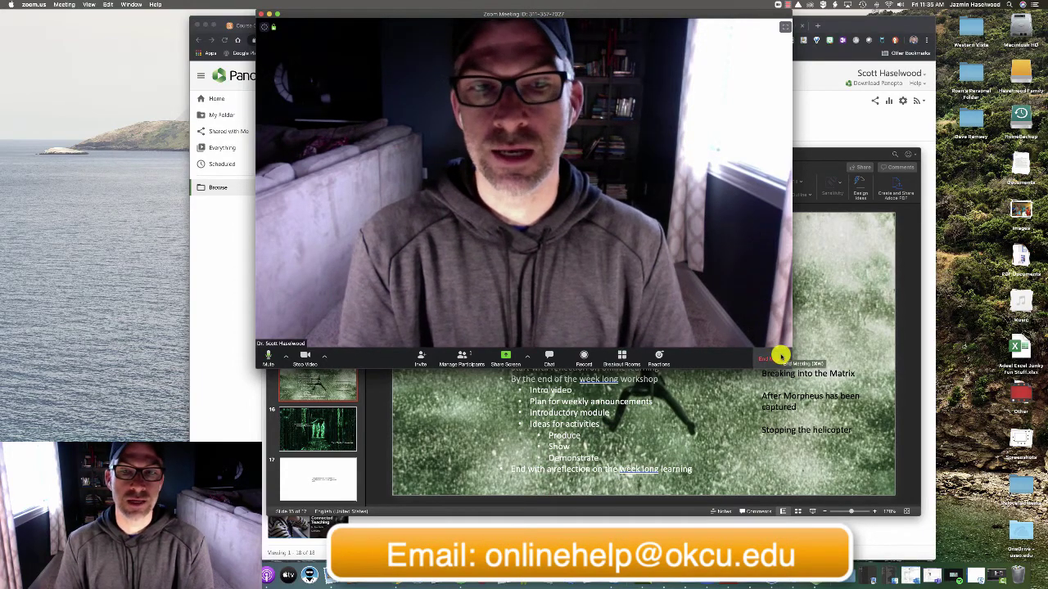
pyautogui.click(780, 358)
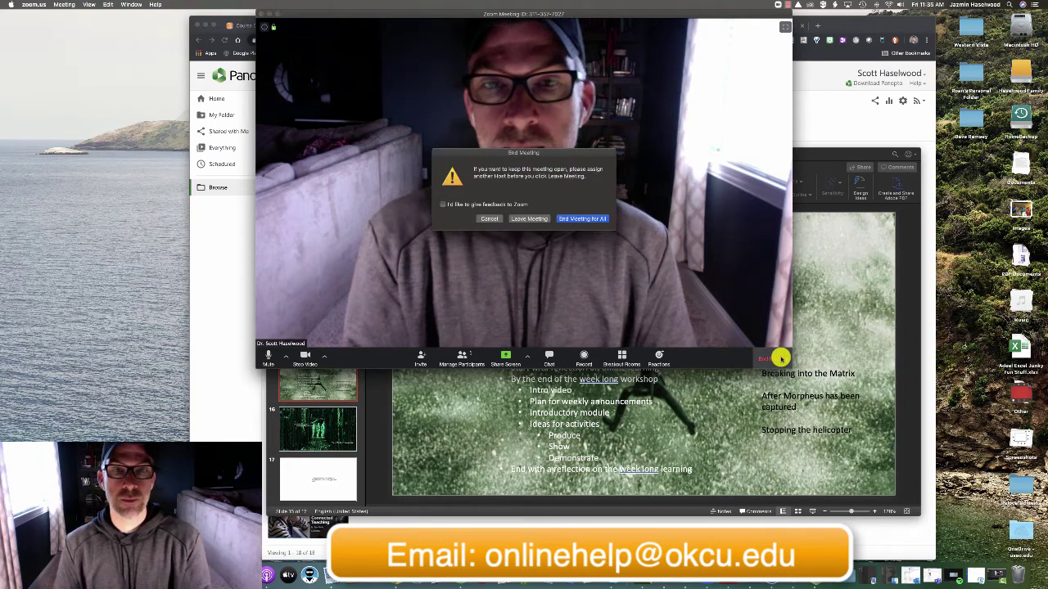
pyautogui.click(585, 219)
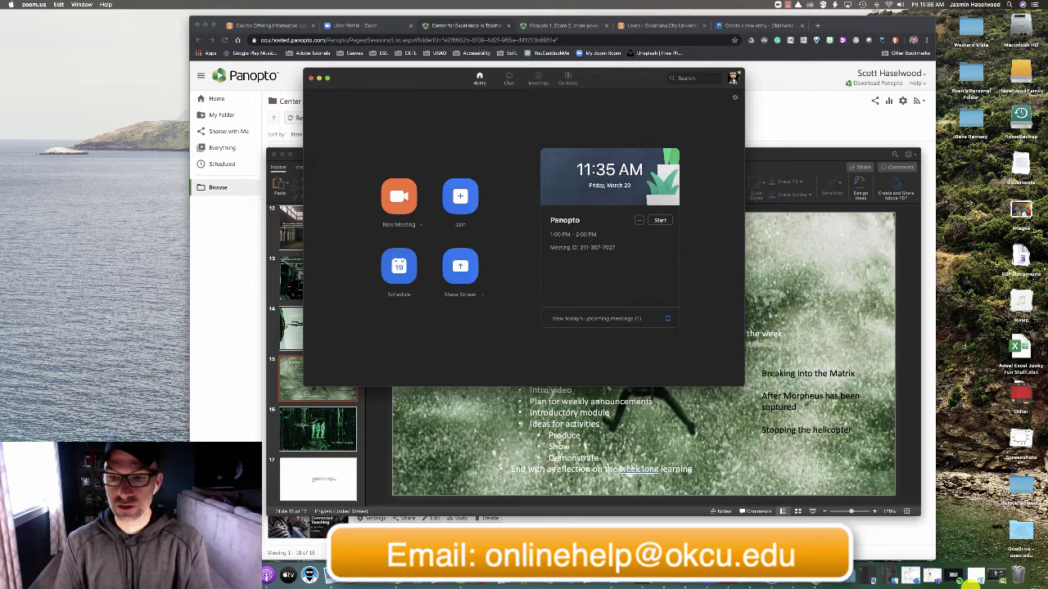
# Stop the Panopto recording from the recorder window.
pyautogui.click(872, 578)
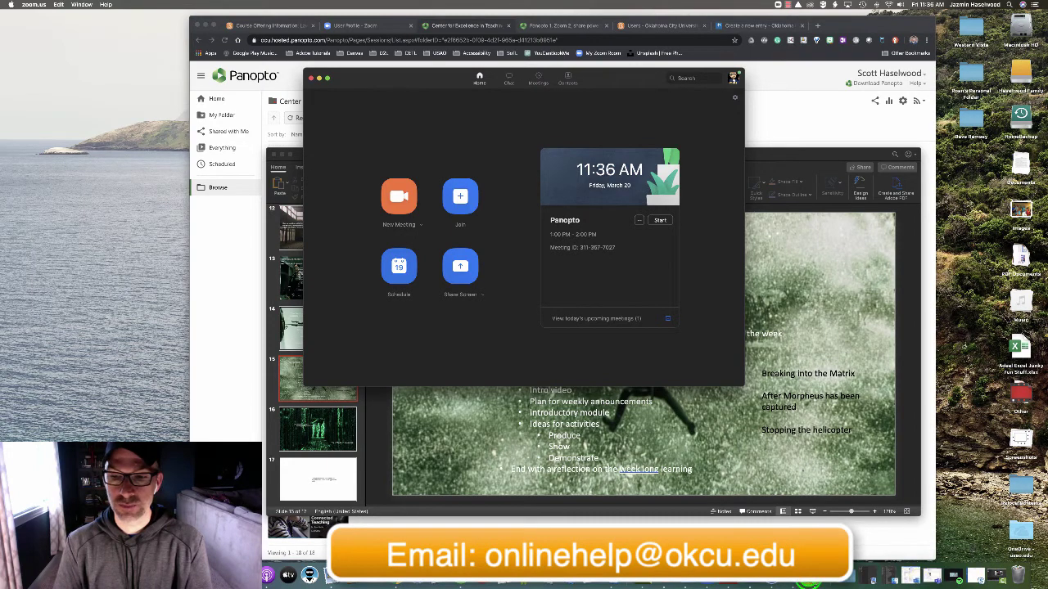
pyautogui.click(349, 185)
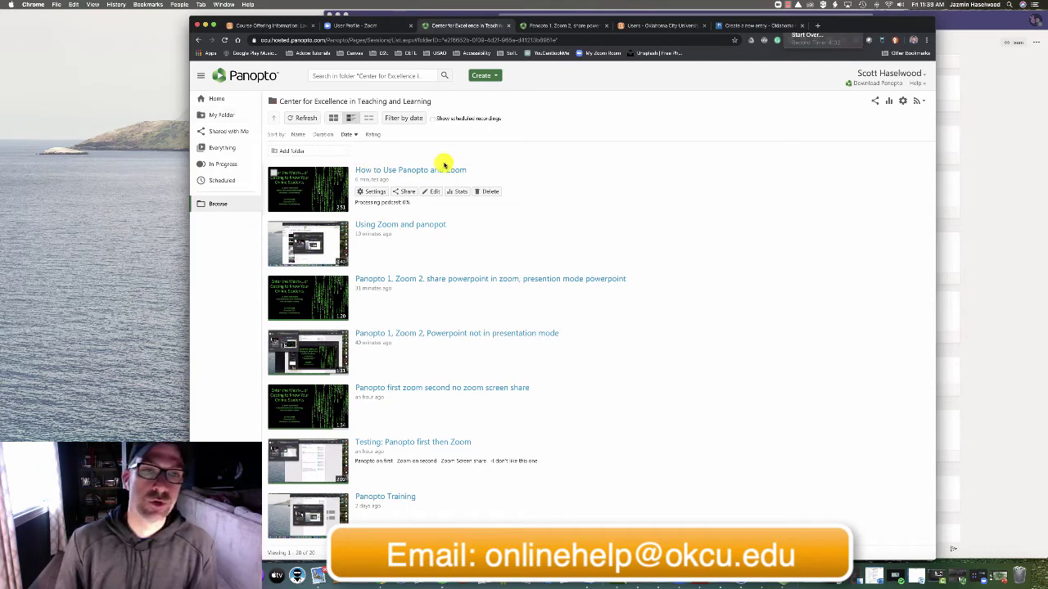
# Open the 'How to Use Panopto and Zoom' session from the folder list in Panopto's viewer.
pyautogui.moveTo(269, 211)
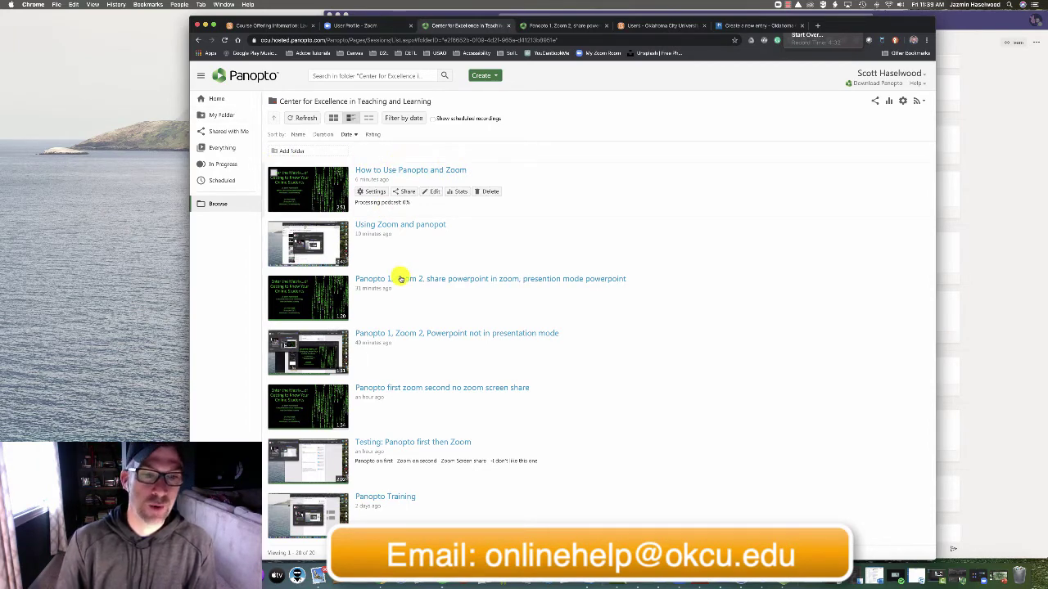
pyautogui.moveTo(396, 479)
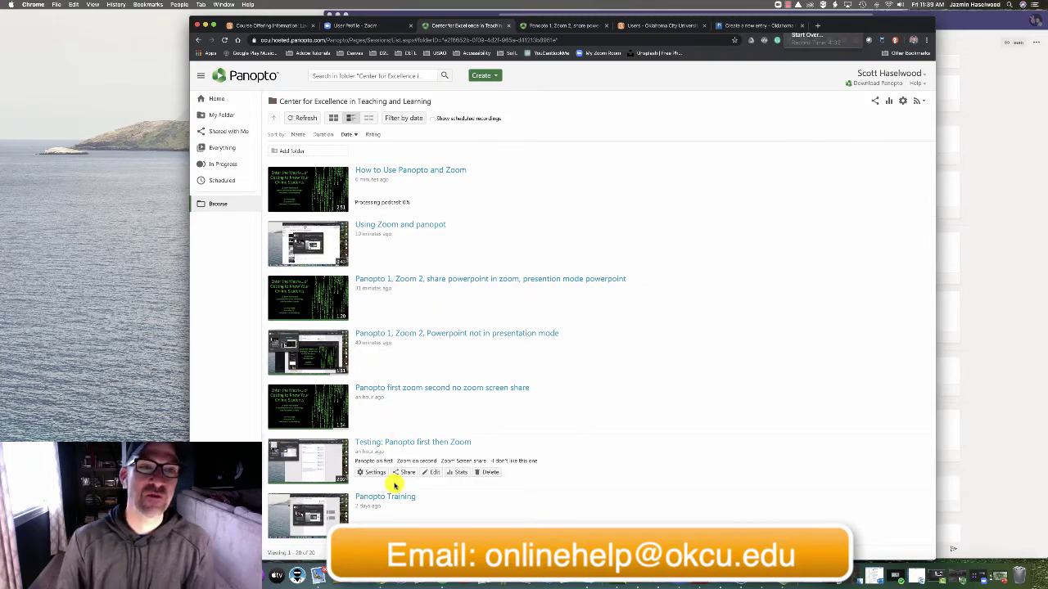
pyautogui.moveTo(407, 196)
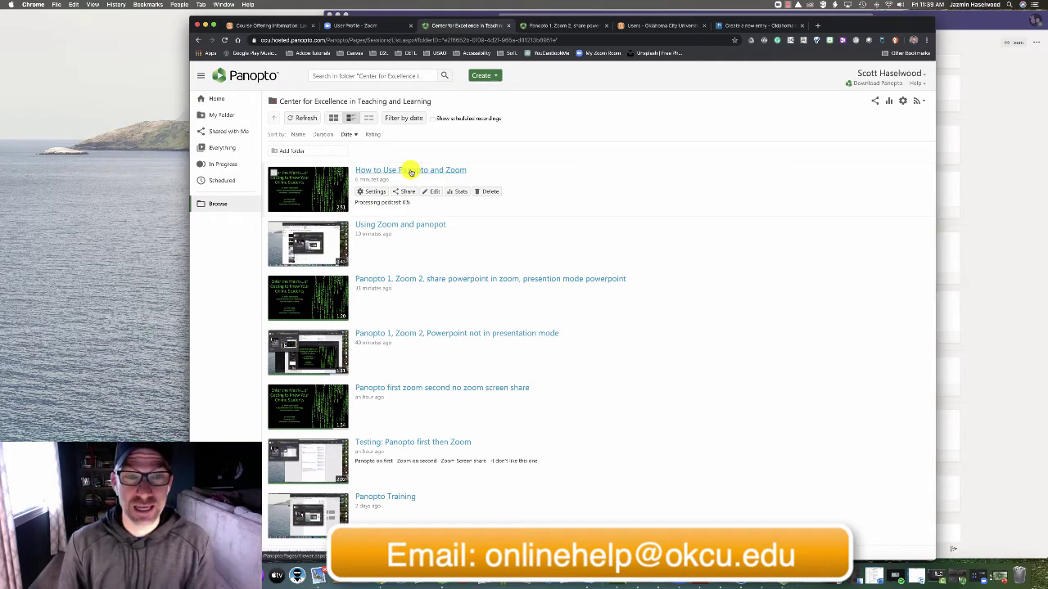
pyautogui.click(412, 170)
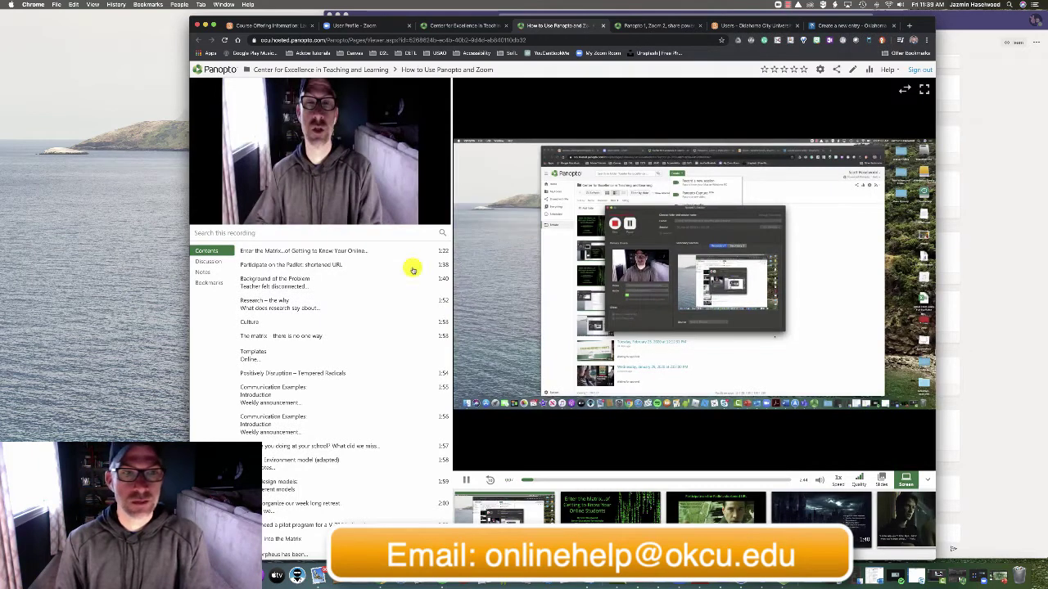
# Pause the recording and show the slides as the main view at 'Background of the Problem'.
pyautogui.click(466, 482)
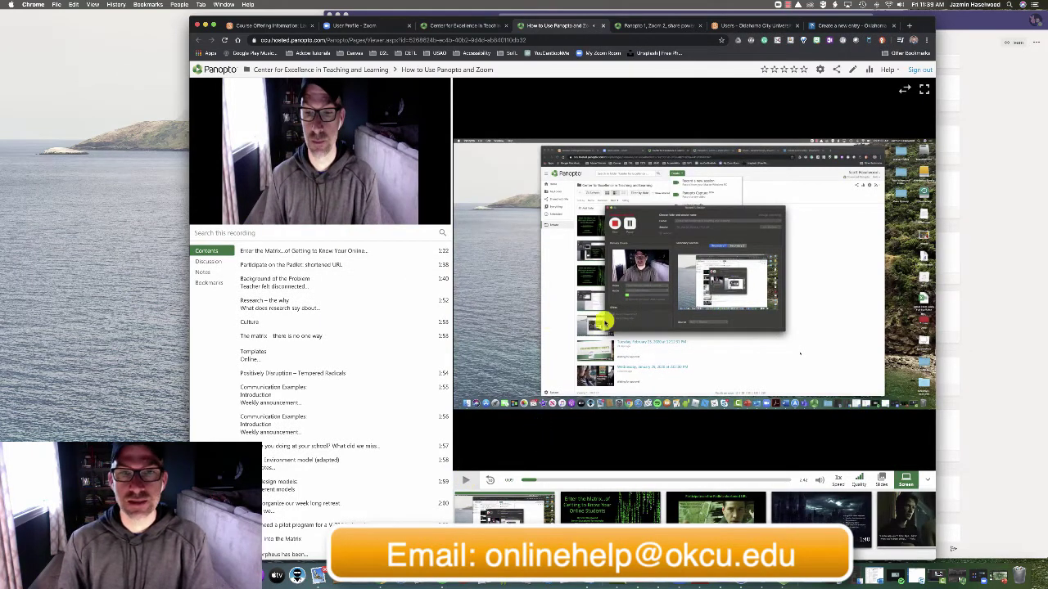
pyautogui.click(881, 480)
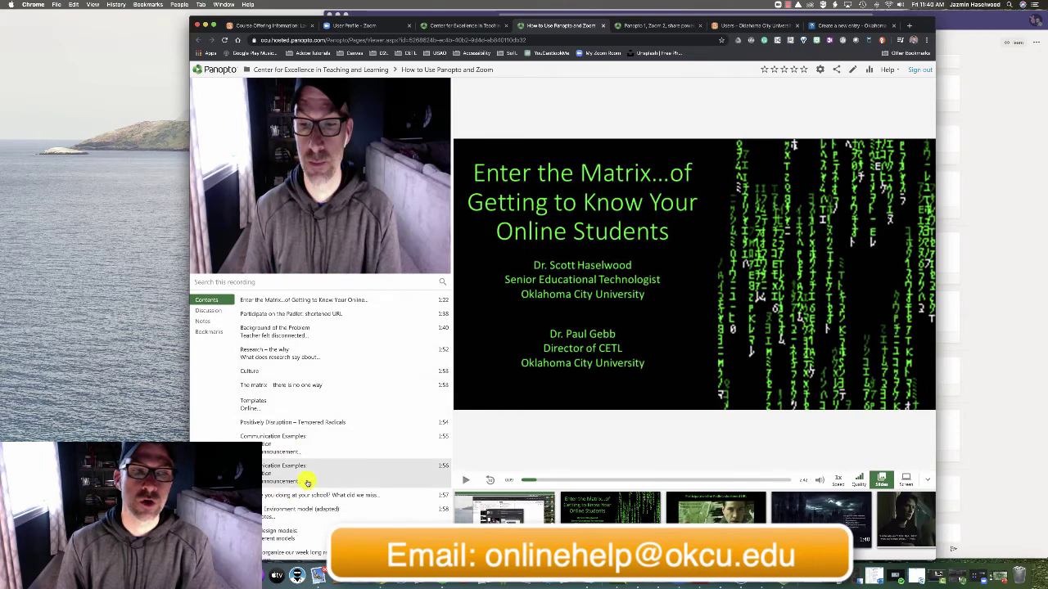
pyautogui.click(292, 329)
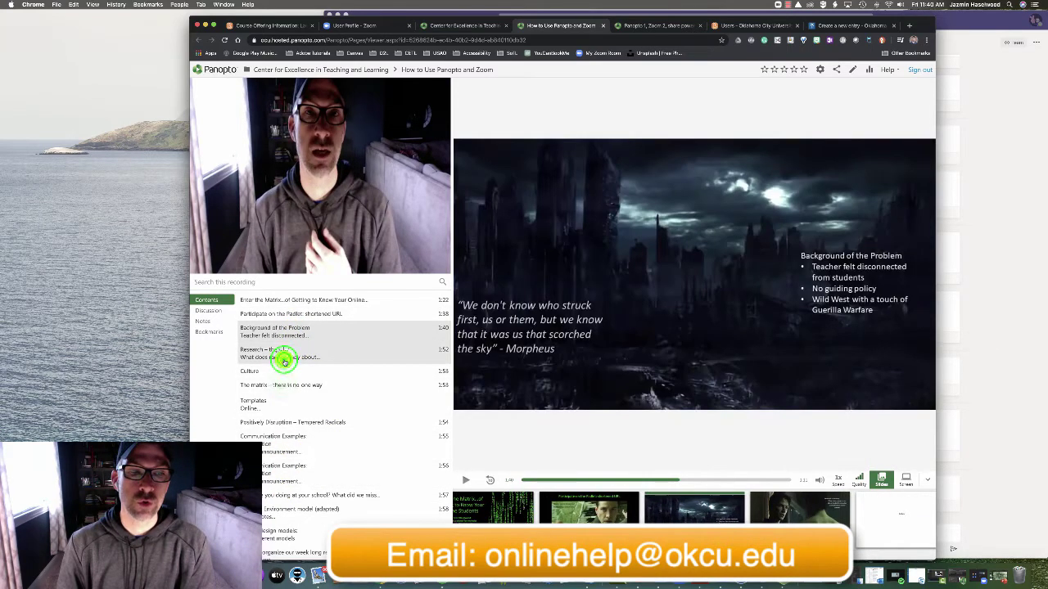
# Sample 'The matrix – there is no one way' and 'Positively Disruption – Tempered Radicals', then return to the folder list.
pyautogui.click(281, 384)
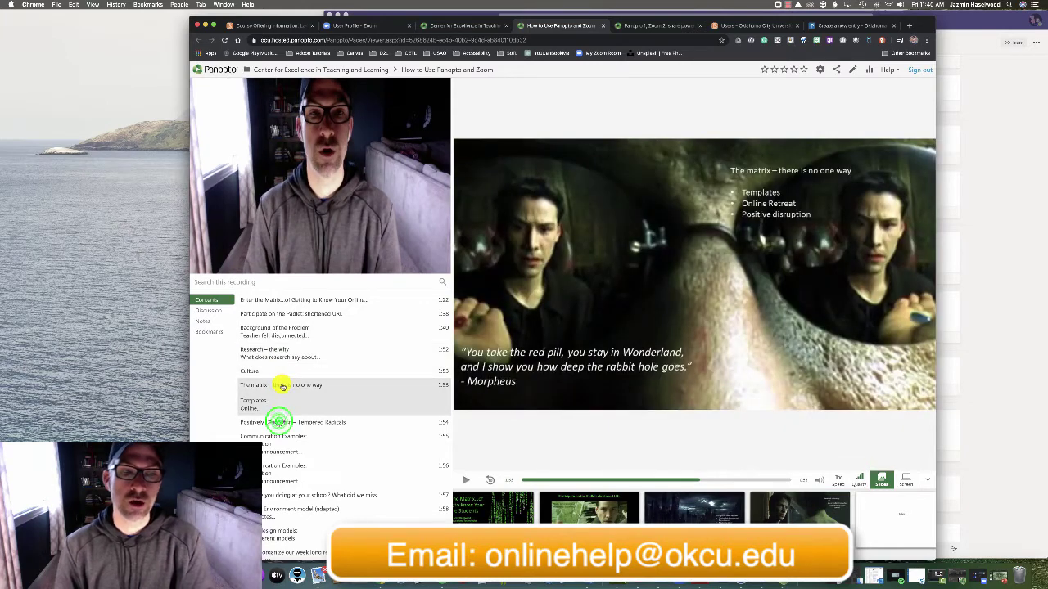
pyautogui.click(278, 422)
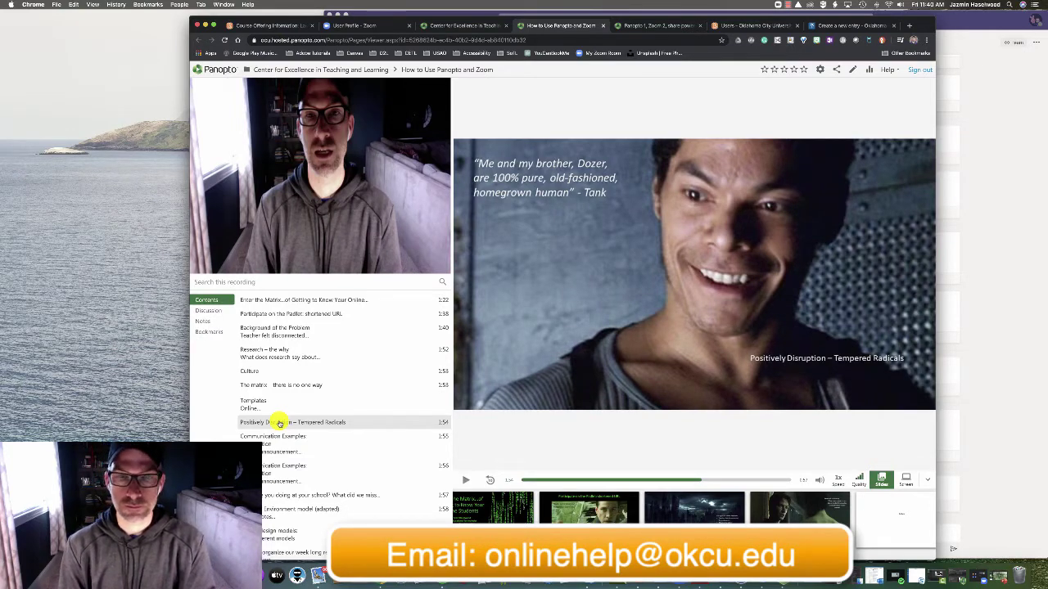
pyautogui.click(457, 27)
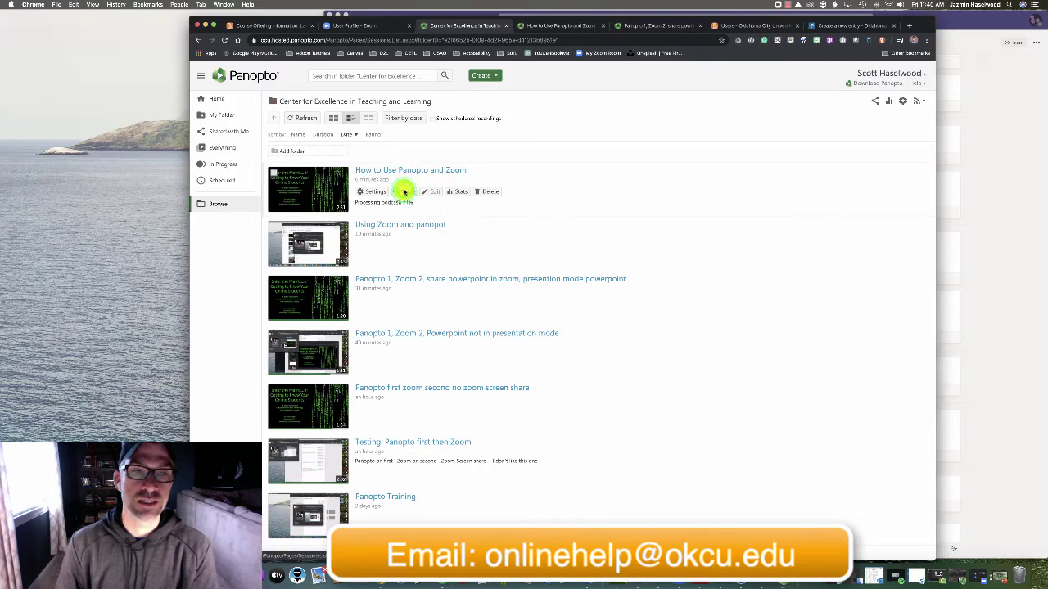
# Open the Share settings for the 'How to Use Panopto and Zoom' session.
pyautogui.click(404, 191)
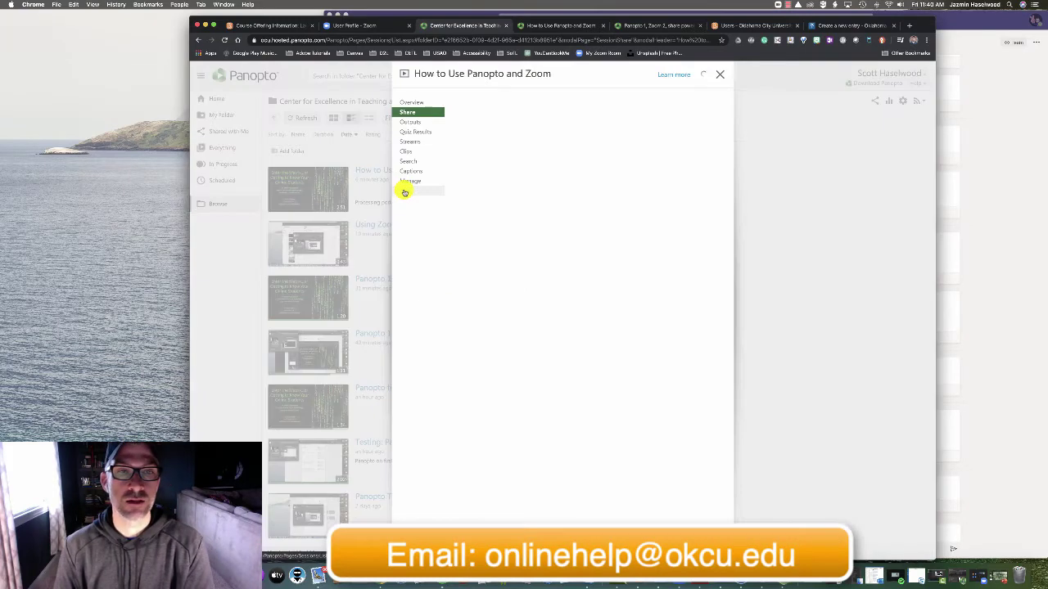